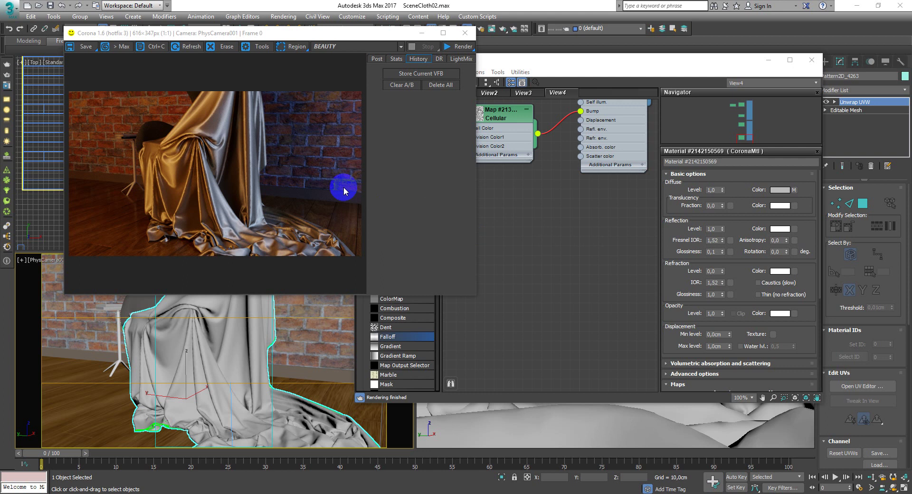
# Move the Slate Material Editor window aside so the rendered draped cloth stays fully in view
pyautogui.moveTo(622, 62); pyautogui.dragTo(676, 52)
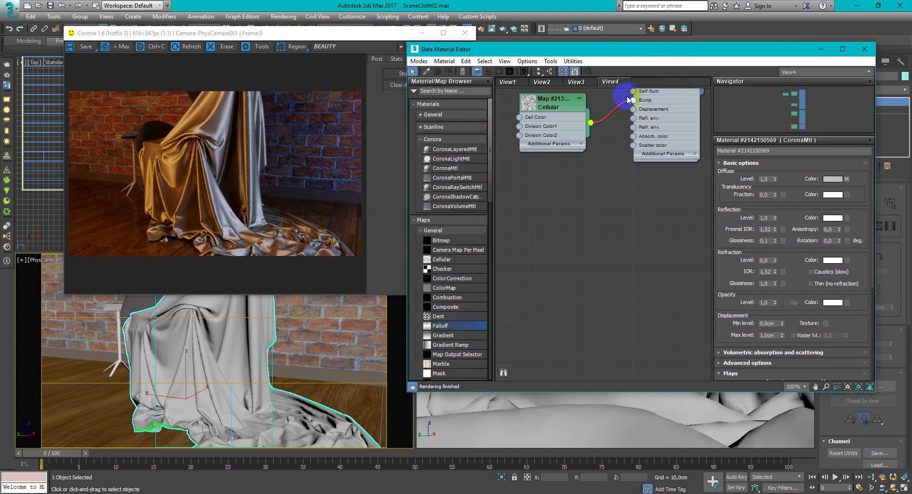
pyautogui.moveTo(628, 98); pyautogui.dragTo(633, 101)
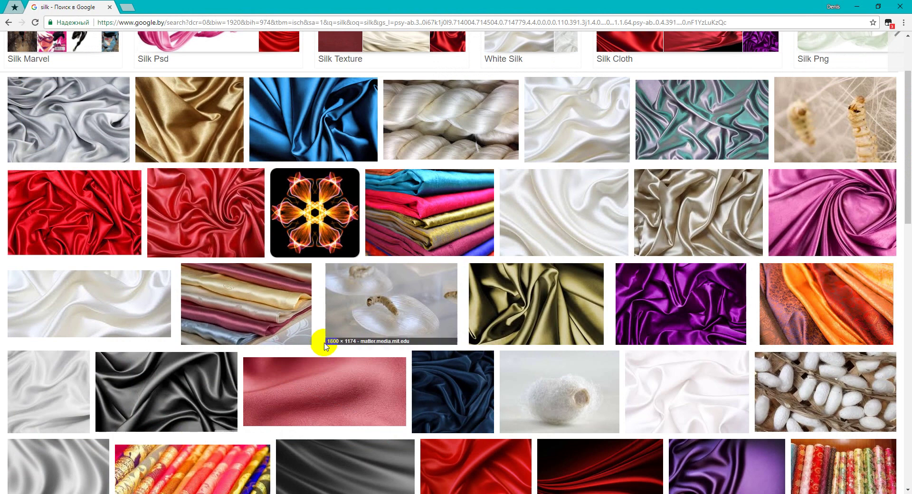
# Switch to the browser, examine the silk image results and enlarge the purple, beige and gold satin photos, and return to 3ds Max
pyautogui.scroll(-1, 173, 314)
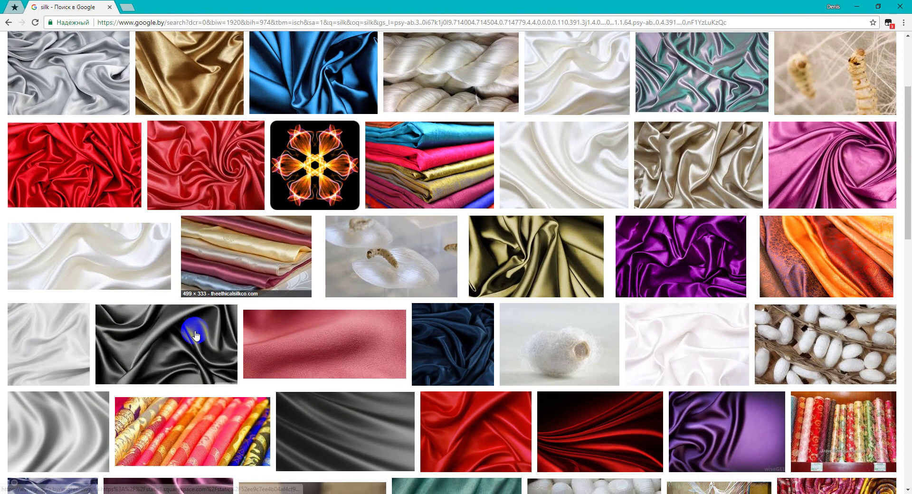
pyautogui.scroll(-1, 263, 325)
pyautogui.scroll(-2, 263, 325)
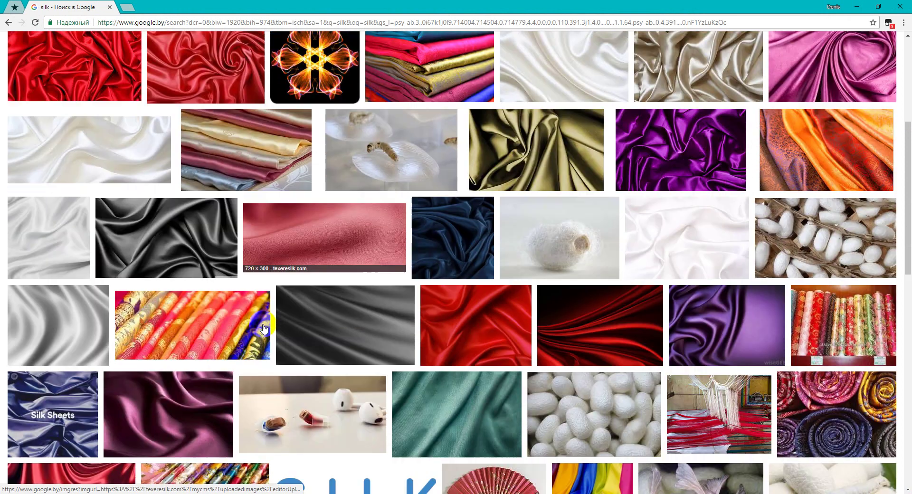
pyautogui.scroll(-1, 212, 351)
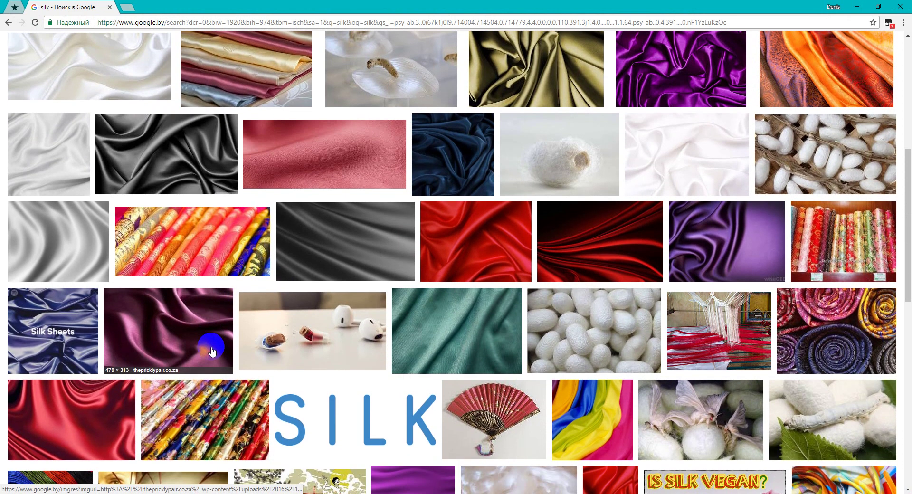
pyautogui.scroll(5, 211, 349)
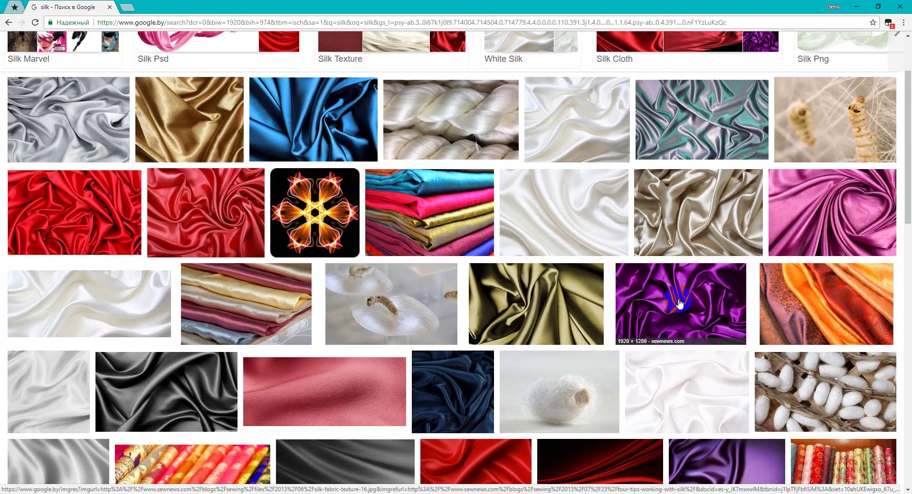
pyautogui.scroll(1, 683, 305)
pyautogui.click(681, 333)
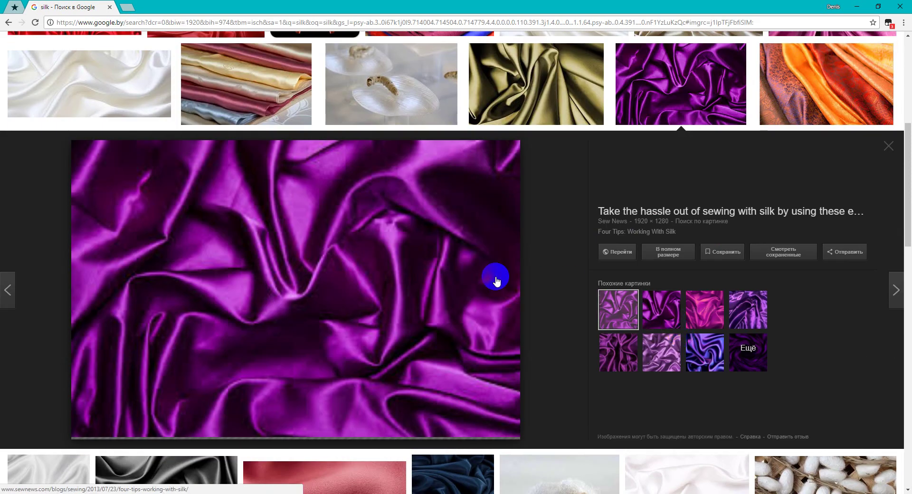
pyautogui.scroll(3, 474, 288)
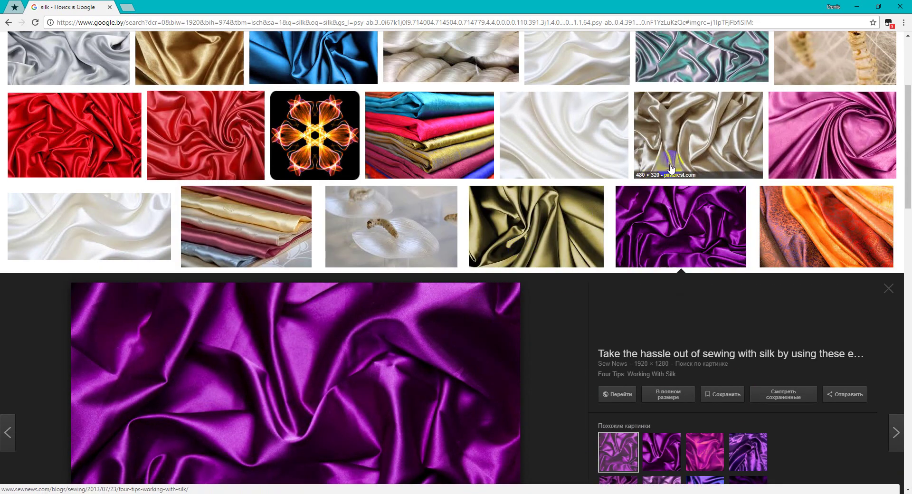
pyautogui.click(692, 137)
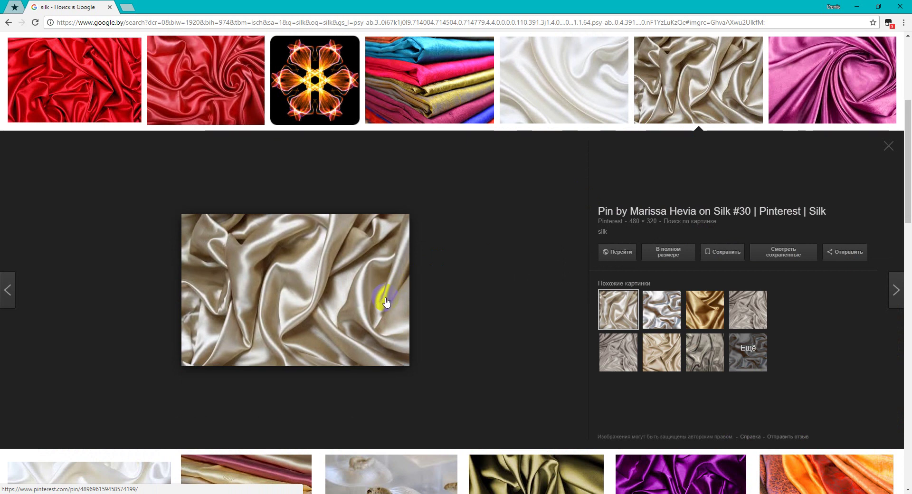
pyautogui.click(693, 319)
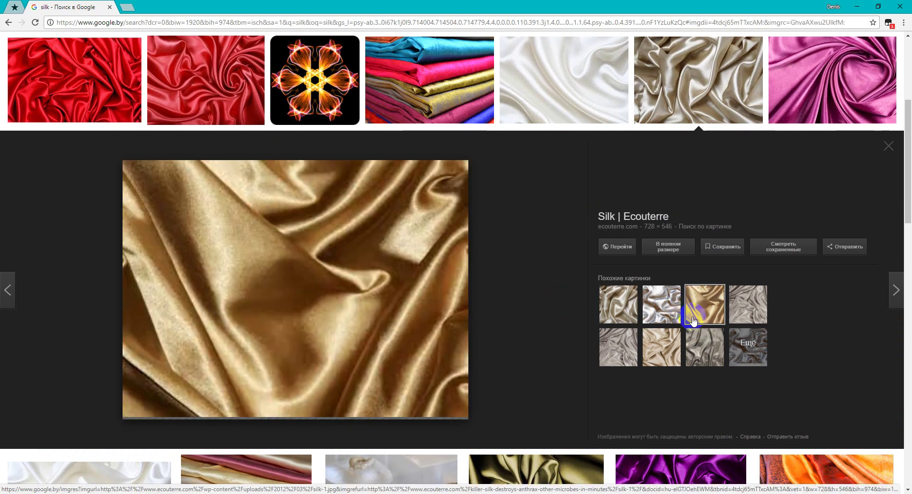
pyautogui.click(857, 7)
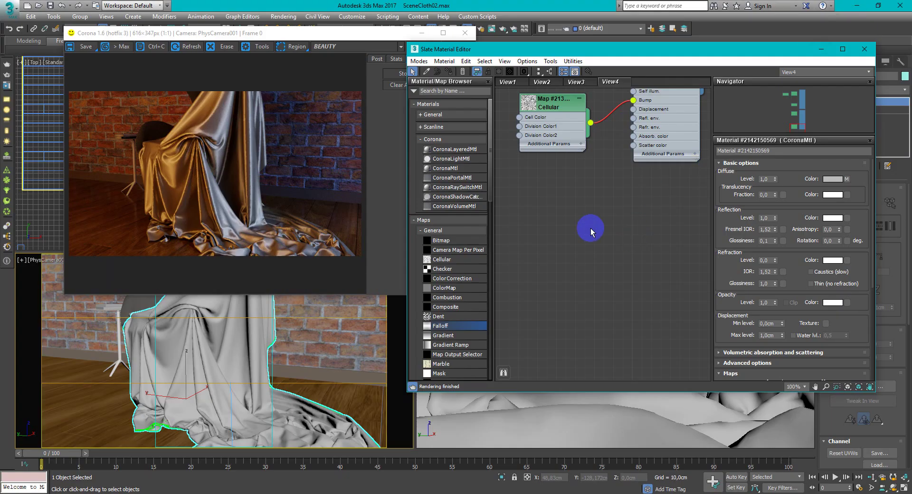
# Create a new CoronaMtl below the existing material, show its parameters and assign it to the selected cloth
pyautogui.moveTo(457, 168); pyautogui.dragTo(668, 212)
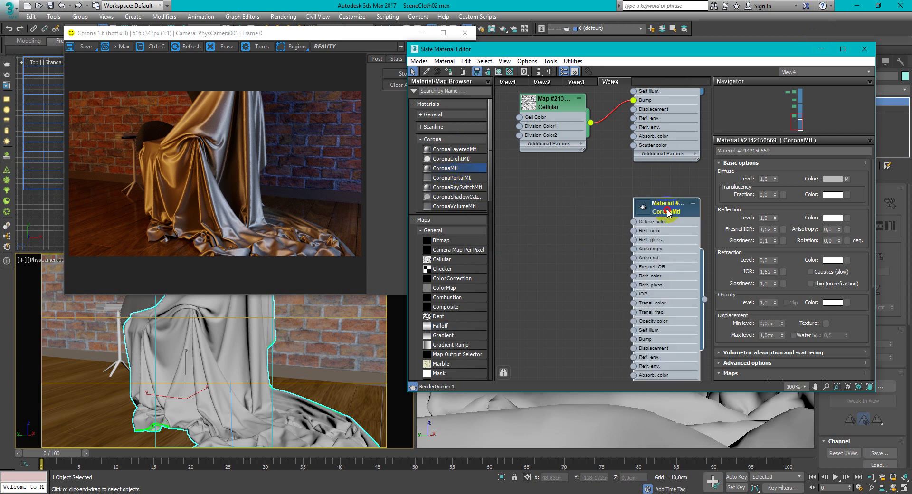
pyautogui.doubleClick(667, 210)
pyautogui.click(448, 75)
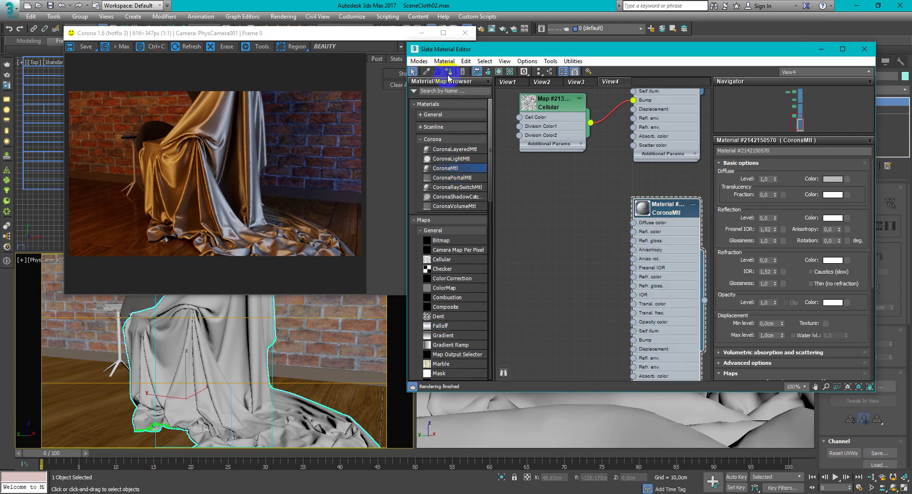
# Open a preview window for the new CoronaMtl, place it over the render and enlarge it
pyautogui.rightClick(650, 209)
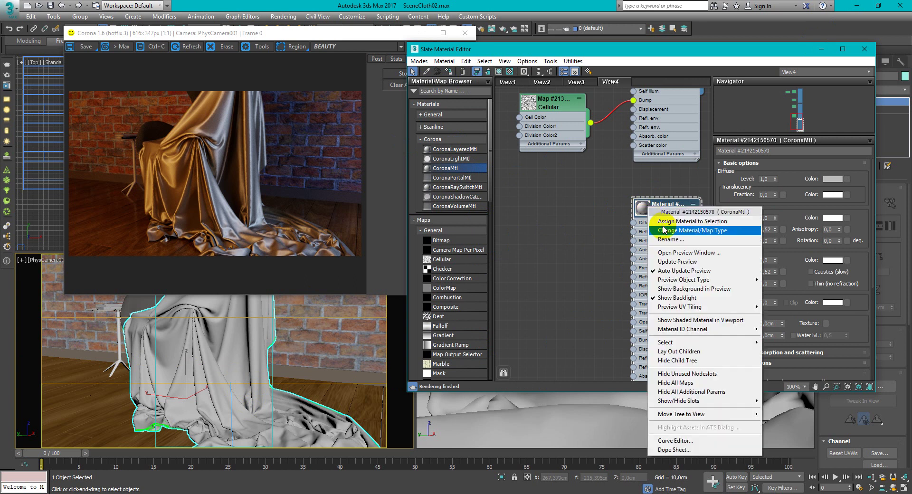
pyautogui.click(692, 253)
pyautogui.moveTo(722, 259); pyautogui.dragTo(234, 122)
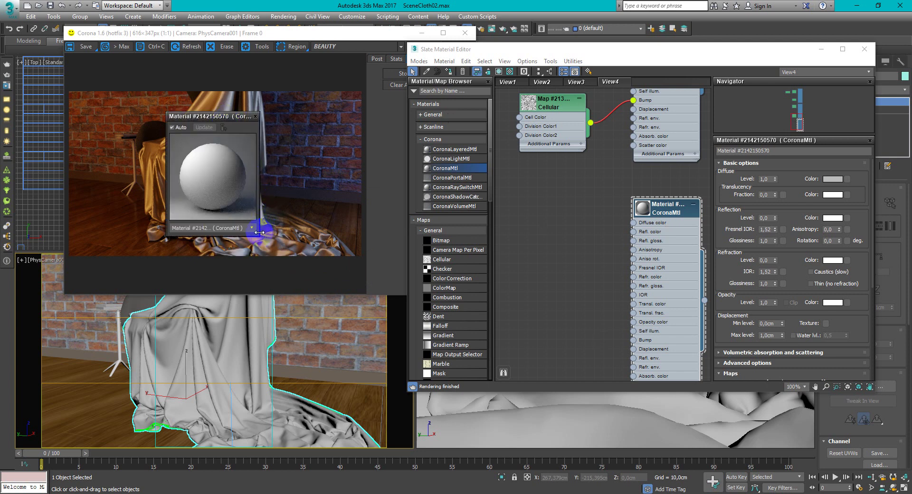
pyautogui.moveTo(259, 236); pyautogui.dragTo(375, 353)
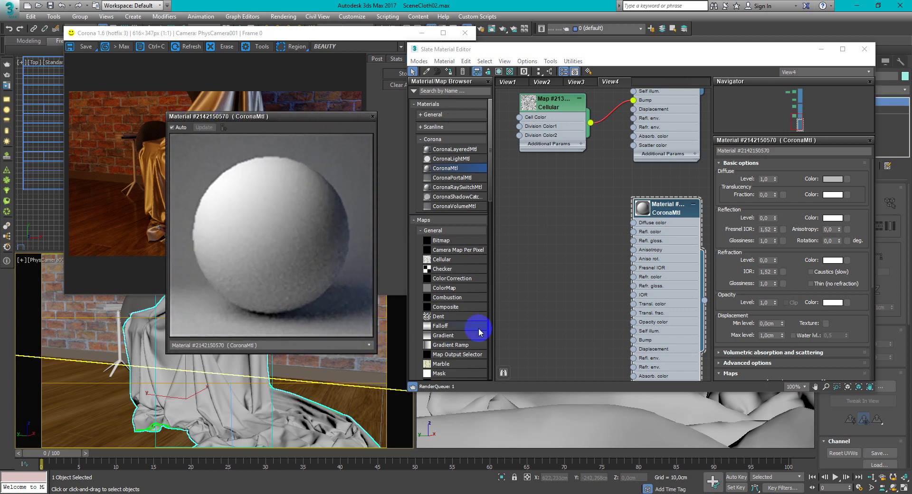
# Add a Falloff map beside the new CoronaMtl, show its parameters and connect it to the material's Diffuse color slot
pyautogui.click(447, 331)
pyautogui.moveTo(447, 331); pyautogui.dragTo(558, 252)
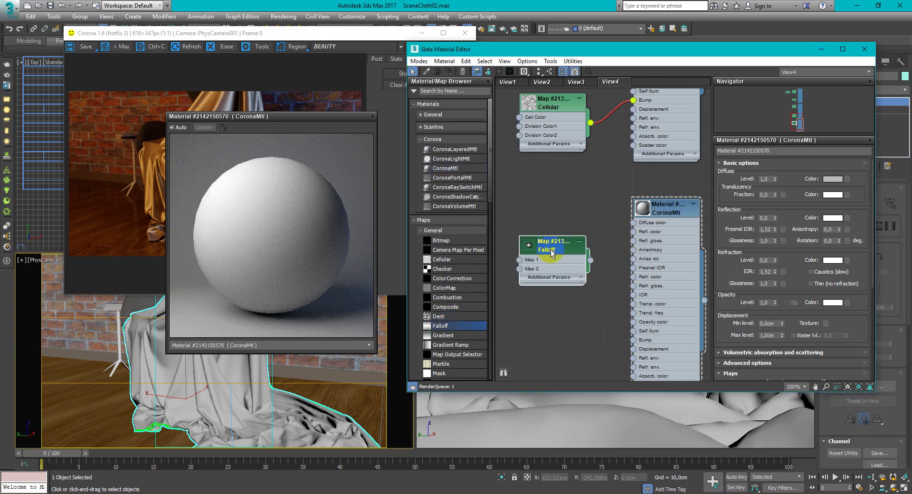
pyautogui.doubleClick(559, 252)
pyautogui.moveTo(572, 210); pyautogui.dragTo(621, 209, button='middle')
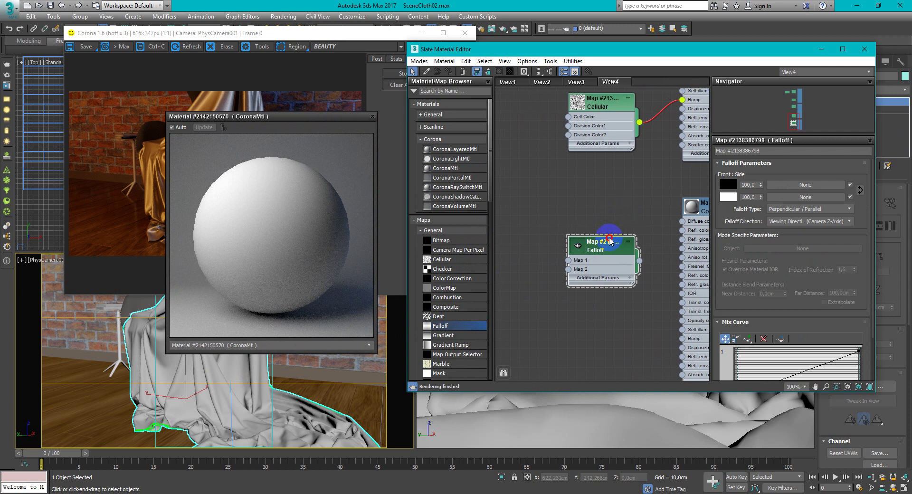
pyautogui.moveTo(609, 244); pyautogui.dragTo(579, 225)
pyautogui.moveTo(618, 232); pyautogui.dragTo(588, 237, button='middle')
pyautogui.scroll(1, 588, 237)
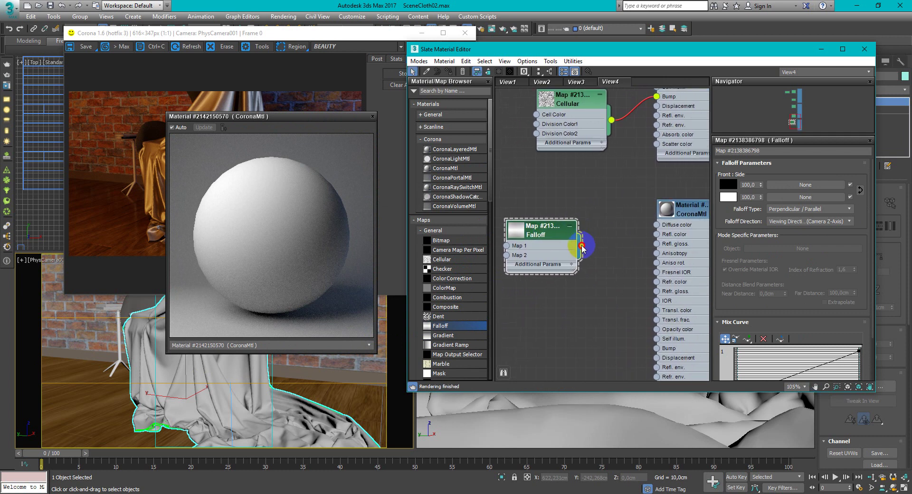
pyautogui.moveTo(582, 247); pyautogui.dragTo(650, 229)
pyautogui.moveTo(547, 230); pyautogui.dragTo(577, 231)
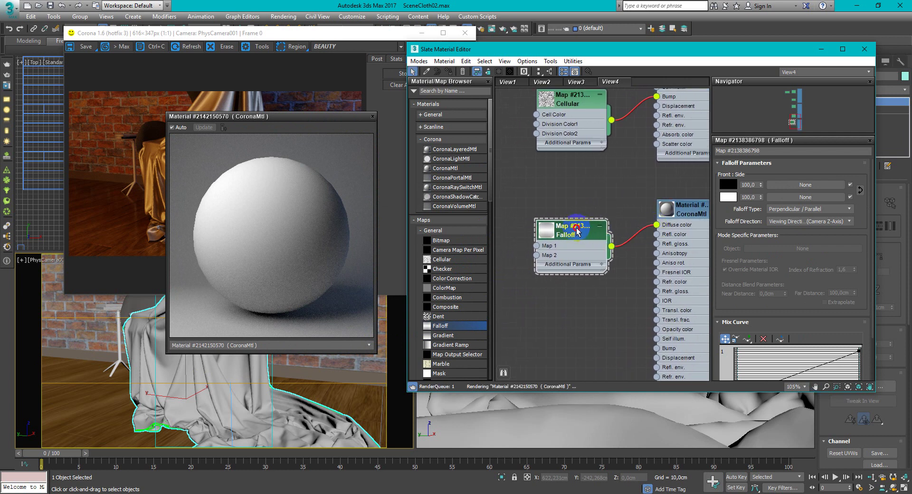
# Set the Falloff type to Towards / Away and raise the mix curve's start point close to the top
pyautogui.click(798, 213)
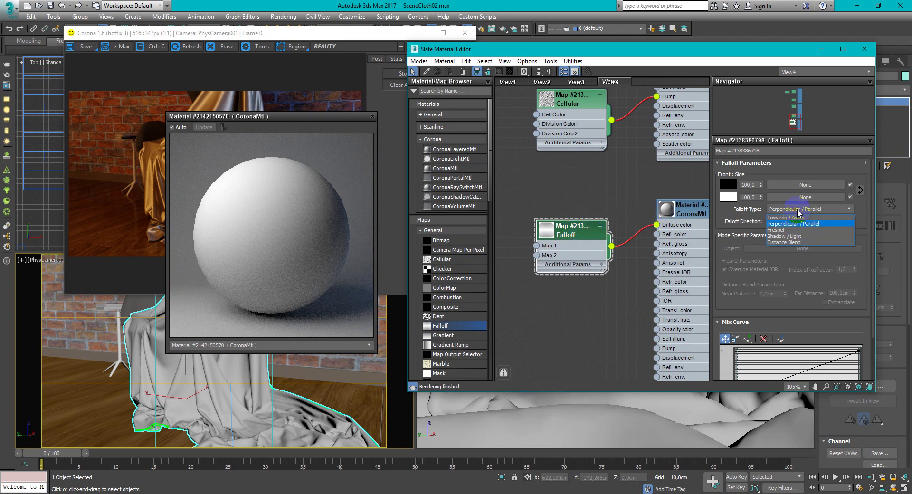
pyautogui.click(797, 218)
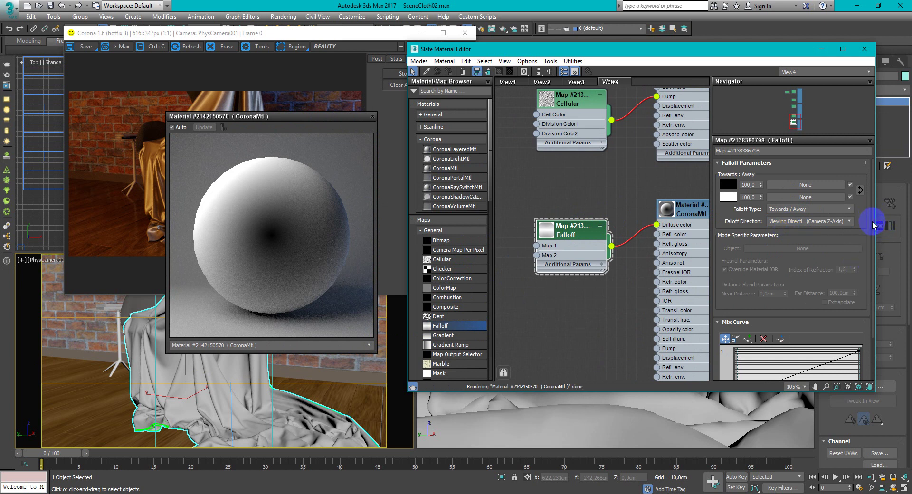
pyautogui.scroll(-1, 863, 266)
pyautogui.scroll(-3, 863, 247)
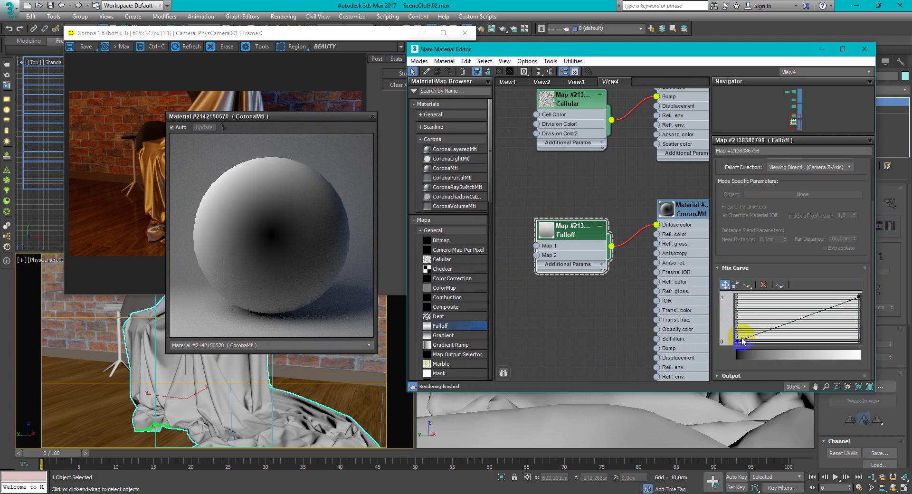
pyautogui.moveTo(738, 340); pyautogui.dragTo(737, 305)
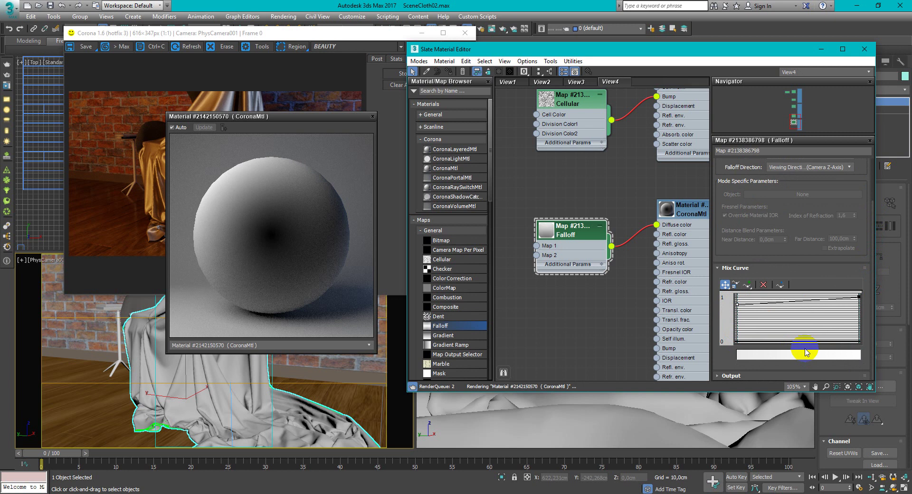
# Add a point near the start of the mix curve and lower it to 0 to form a sharp dip
pyautogui.click(747, 284)
pyautogui.click(750, 303)
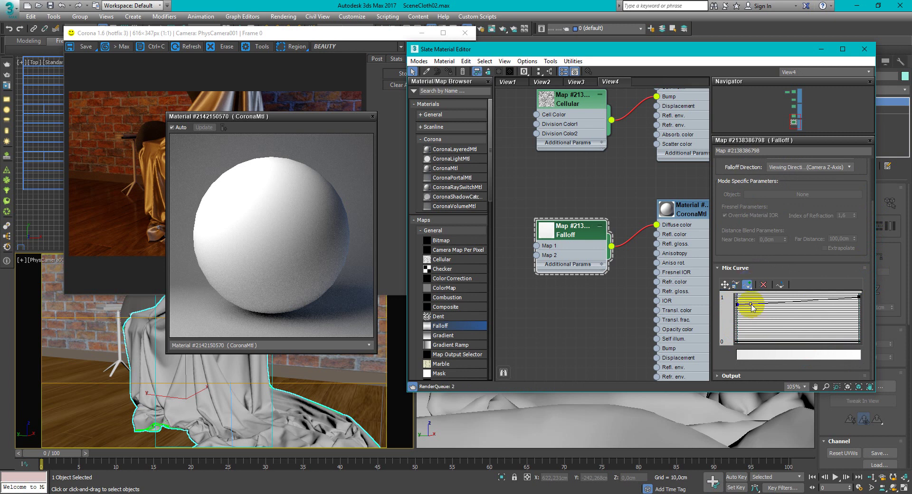
pyautogui.click(726, 286)
pyautogui.click(747, 307)
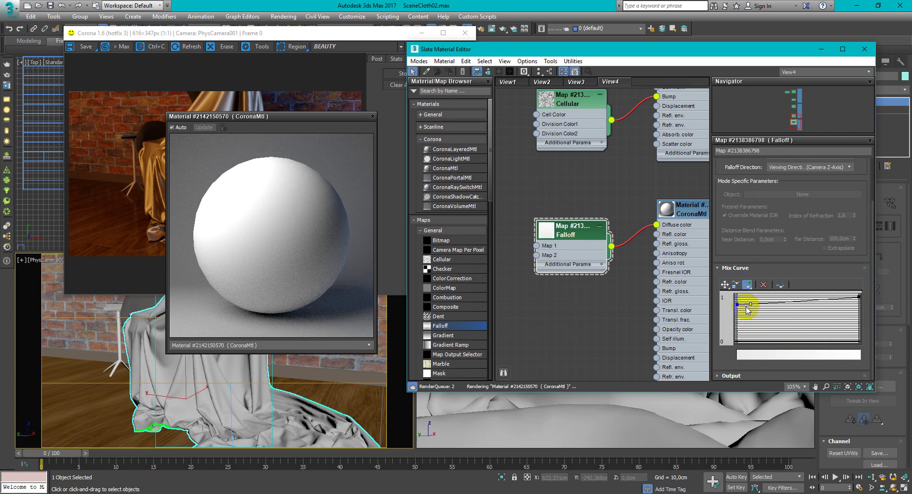
pyautogui.click(725, 285)
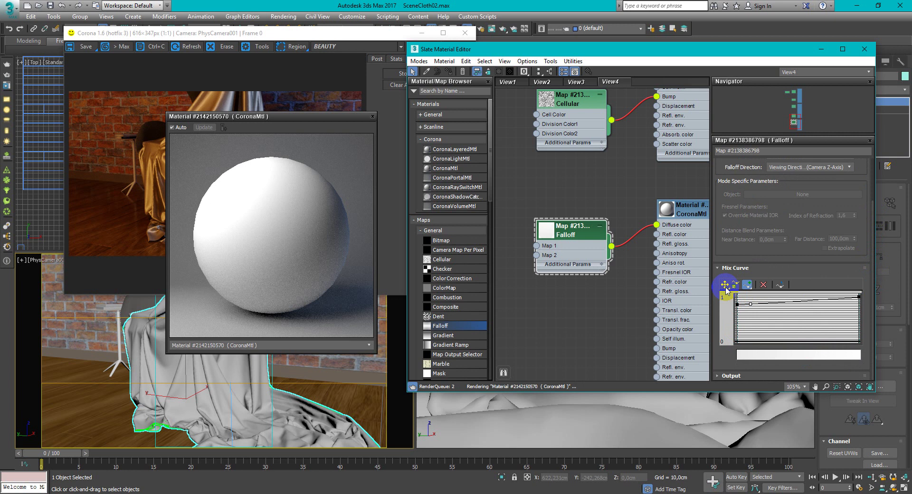
pyautogui.click(749, 305)
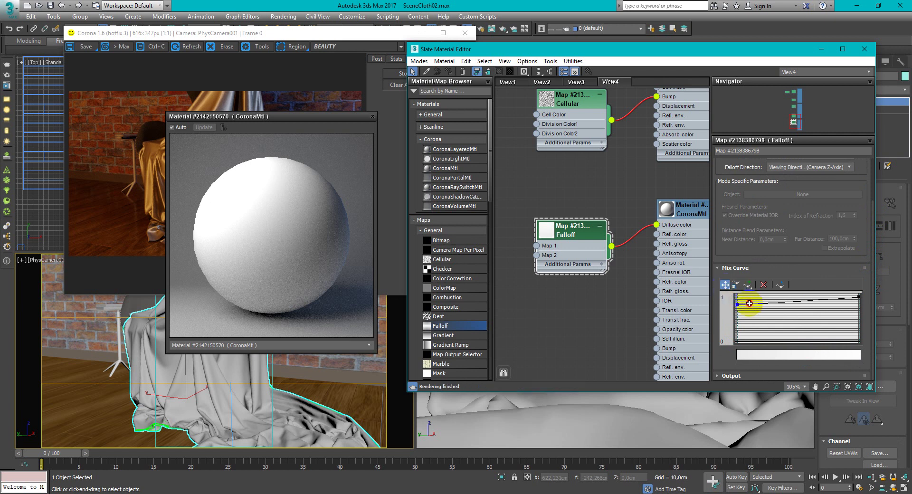
pyautogui.moveTo(750, 303); pyautogui.dragTo(749, 340)
# Add a mix curve point on each side of the dip and raise the one after it to make the dark band narrow
pyautogui.click(748, 284)
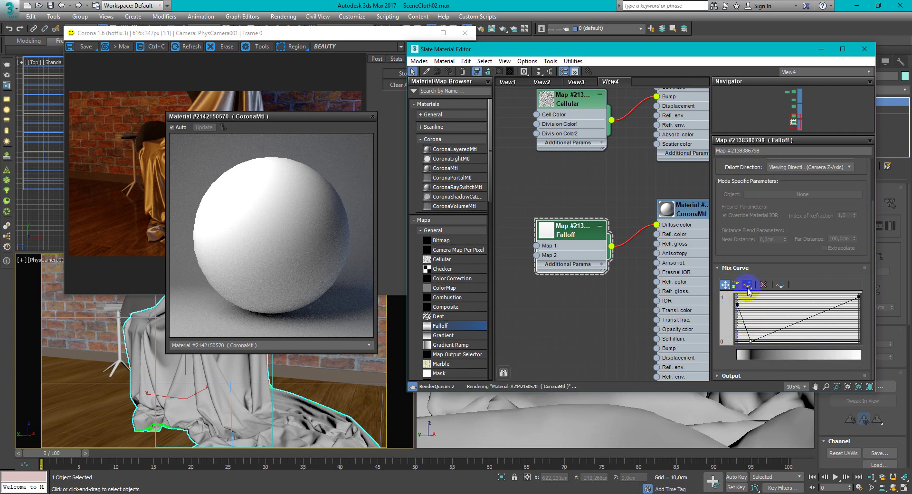
pyautogui.click(745, 323)
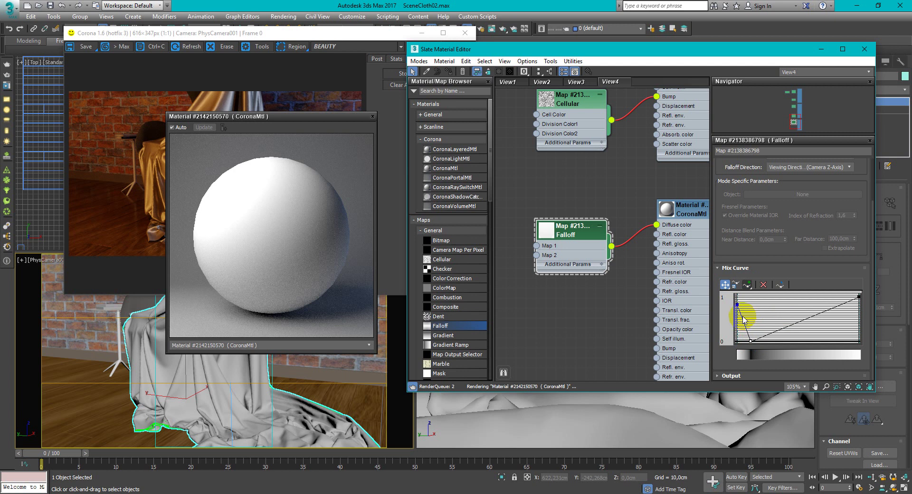
pyautogui.click(742, 316)
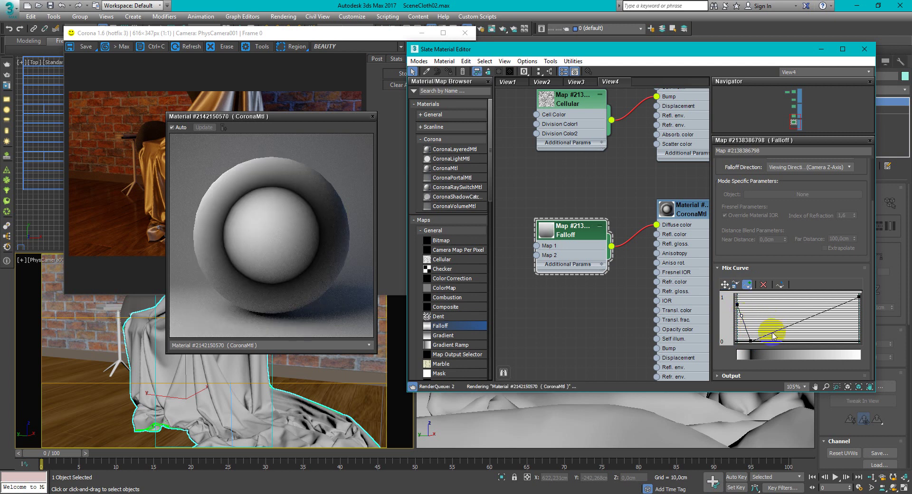
pyautogui.click(772, 335)
pyautogui.click(724, 284)
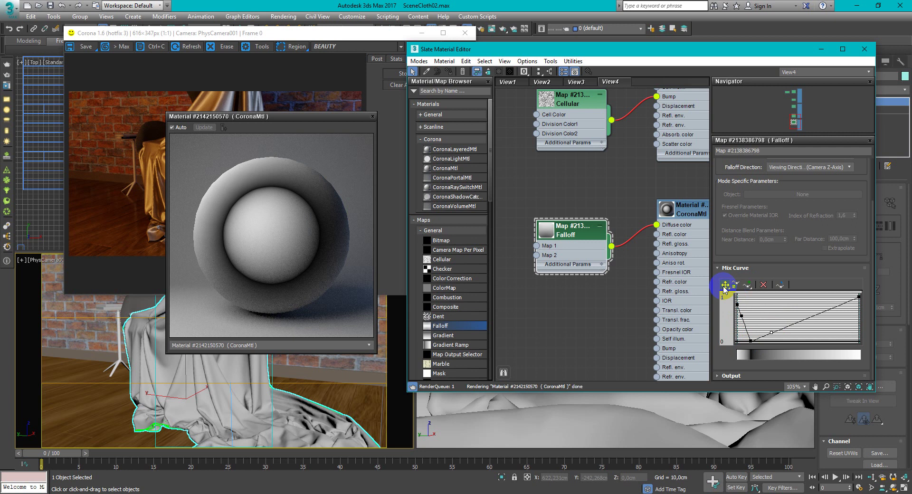
pyautogui.moveTo(772, 332); pyautogui.dragTo(763, 312)
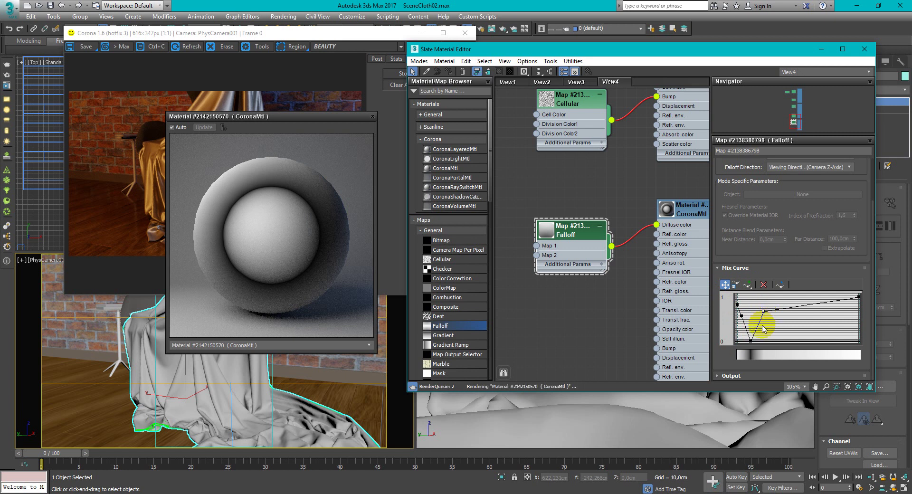
pyautogui.click(751, 340)
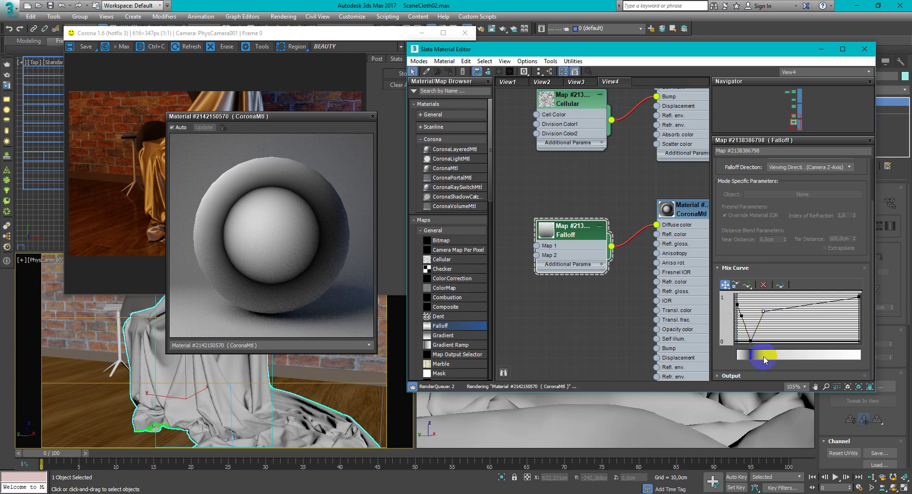
pyautogui.click(755, 358)
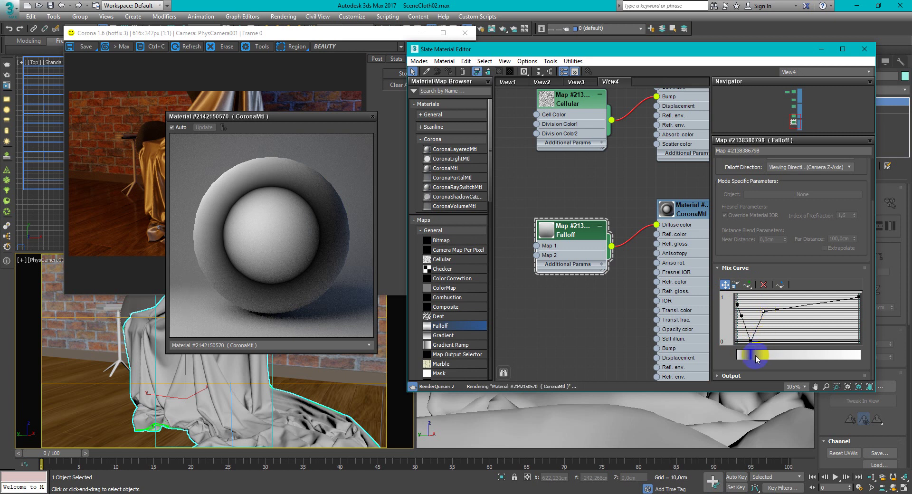
# Convert the mix curve point after the dip to Bezier-Smooth and tilt its handle so the curve rises steeply and rounds off
pyautogui.rightClick(764, 312)
pyautogui.click(798, 328)
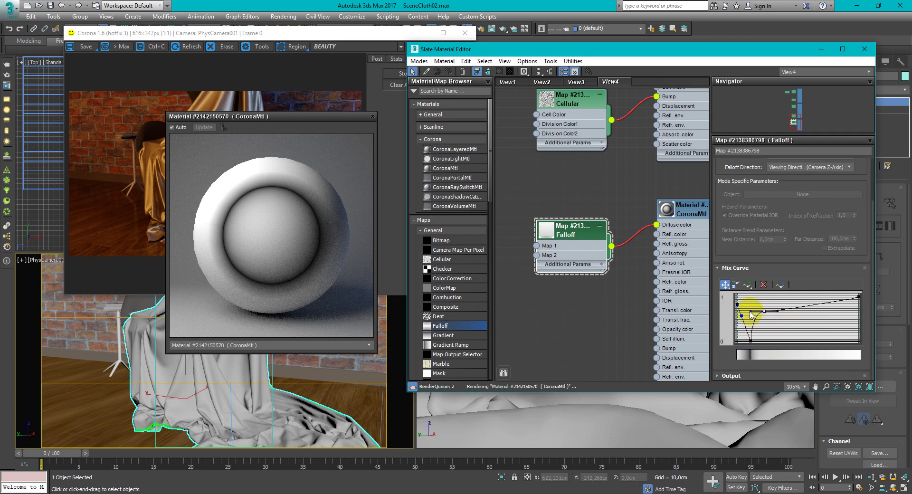
pyautogui.click(750, 314)
pyautogui.moveTo(752, 314)
pyautogui.mouseDown()
pyautogui.moveTo(764, 318)
pyautogui.moveTo(752, 318)
pyautogui.mouseUp()
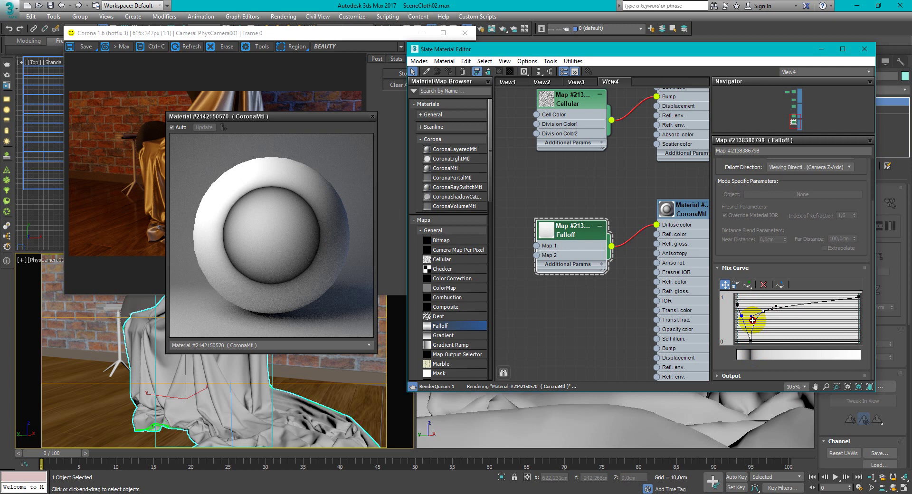
pyautogui.moveTo(752, 320); pyautogui.dragTo(750, 322)
pyautogui.click(750, 341)
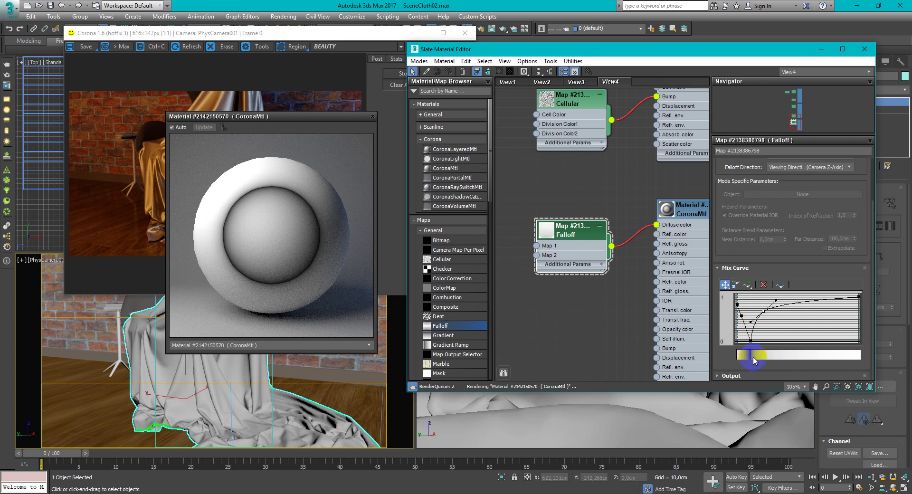
# Convert the mix curve's start point to Bezier-Corner and adjust its handle to round the descent toward the dip
pyautogui.click(742, 316)
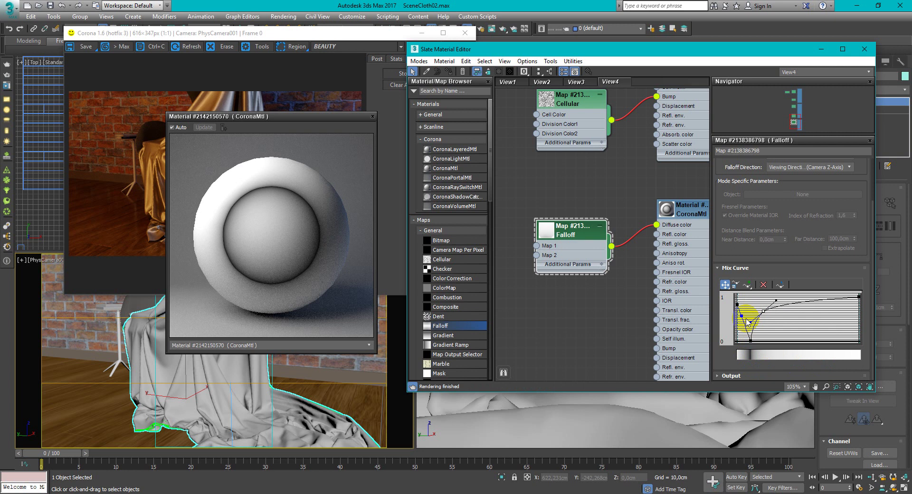
pyautogui.click(739, 306)
pyautogui.click(737, 305)
pyautogui.moveTo(742, 316); pyautogui.dragTo(742, 314)
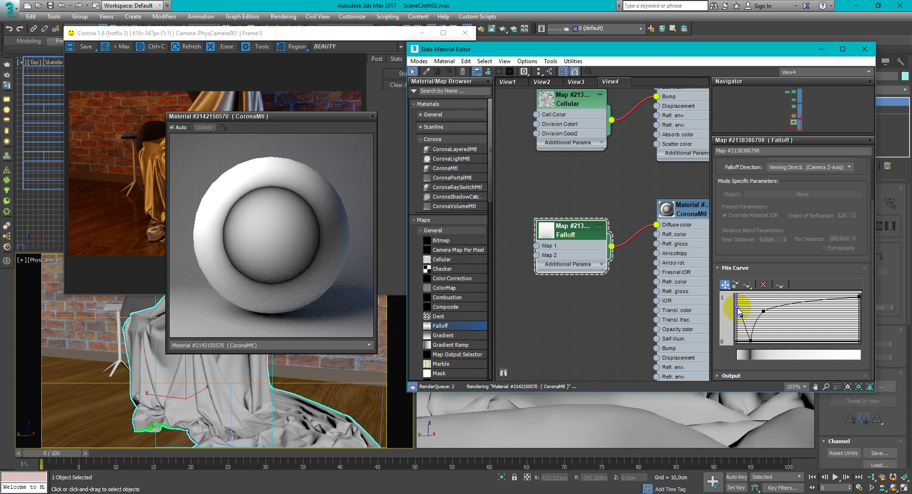
pyautogui.rightClick(740, 312)
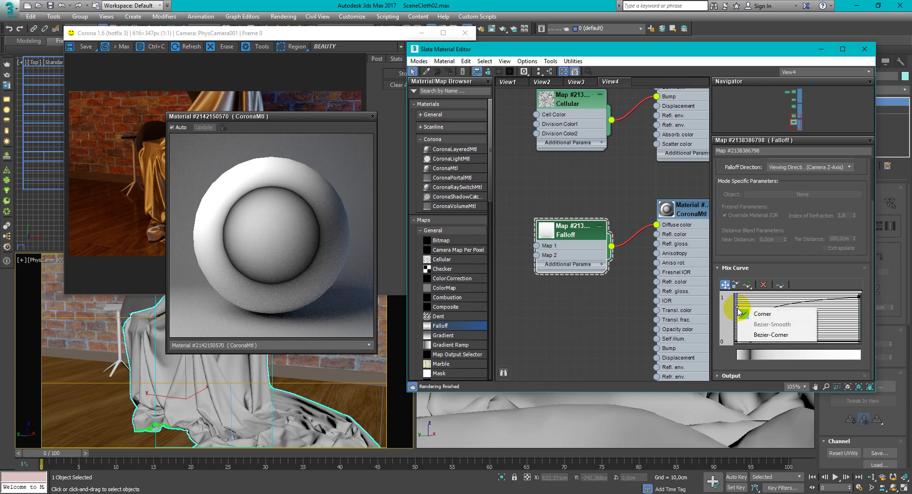
pyautogui.click(758, 337)
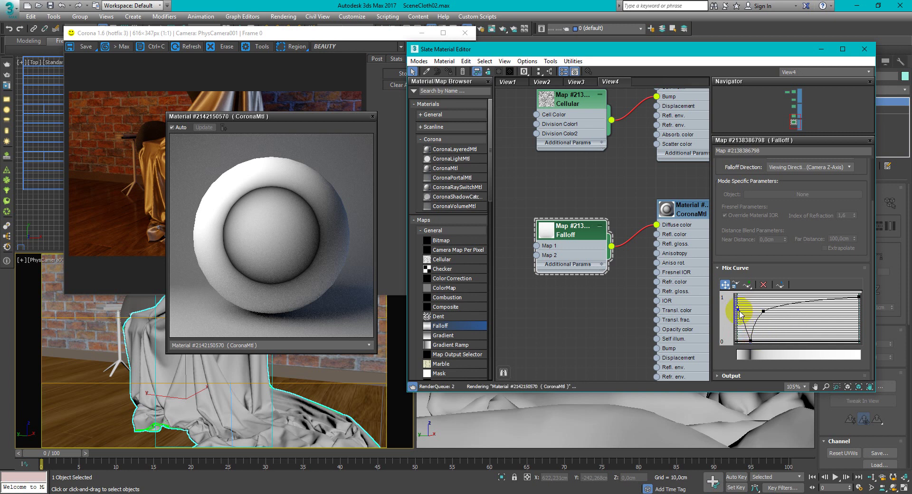
pyautogui.moveTo(738, 311); pyautogui.dragTo(744, 318)
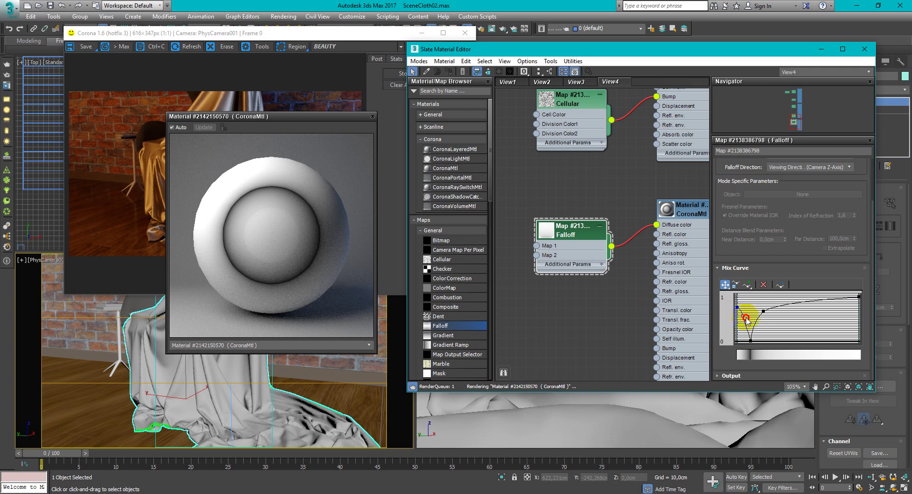
pyautogui.moveTo(747, 319); pyautogui.dragTo(747, 319)
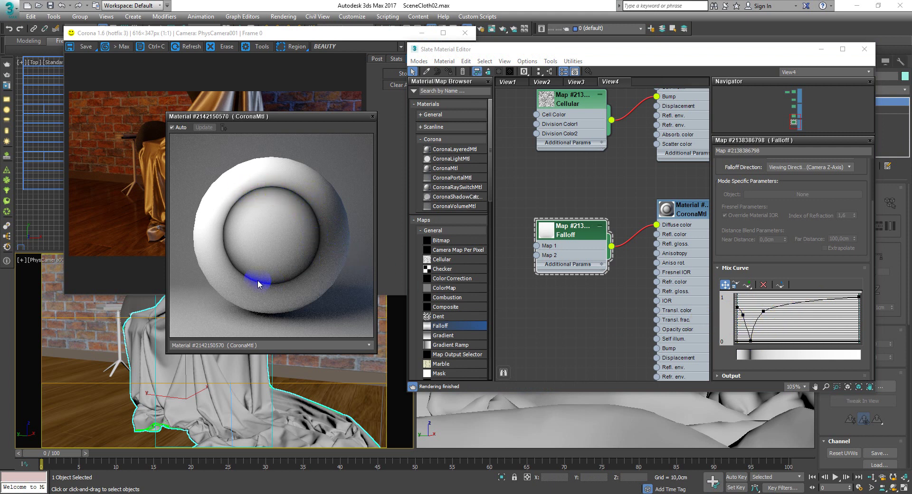
# Convert the lowest point of the mix curve's dip to Bezier-Smooth
pyautogui.click(750, 340)
pyautogui.rightClick(750, 341)
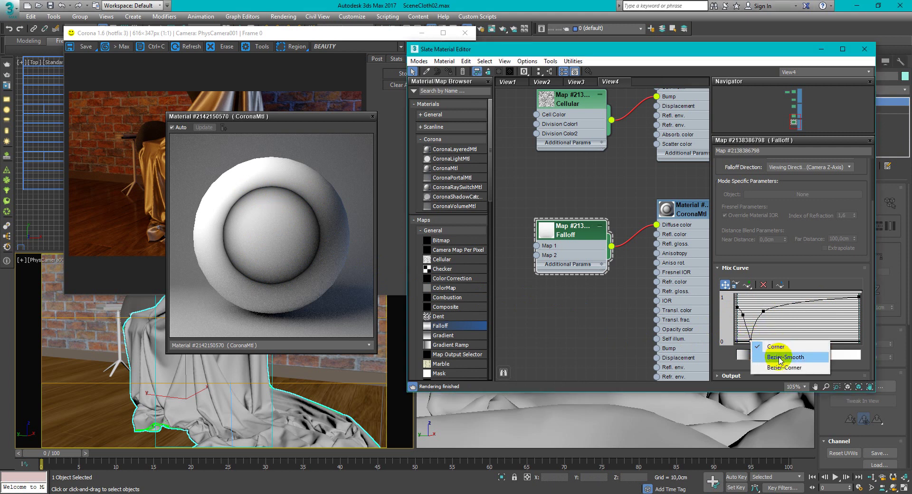
pyautogui.click(779, 363)
pyautogui.click(779, 362)
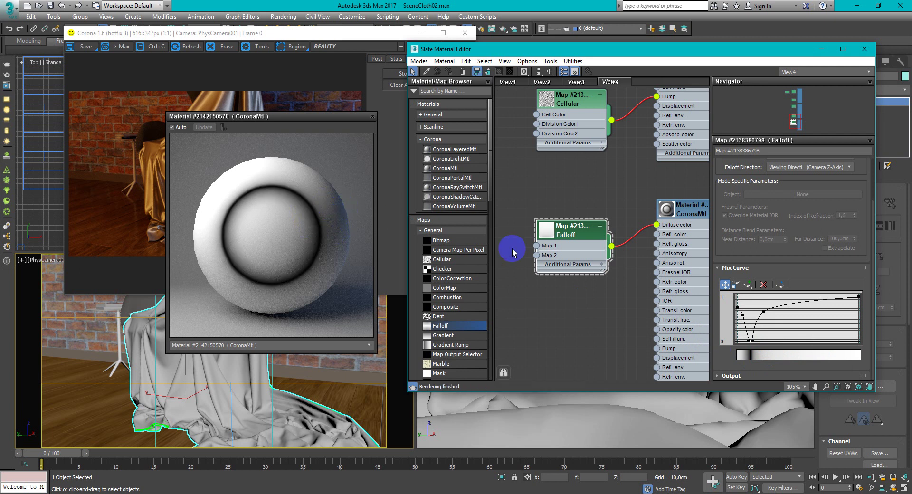
# Swap the Falloff's Towards and Away colors and compare the material preview with the silk reference photo in the browser
pyautogui.moveTo(873, 308); pyautogui.dragTo(857, 192)
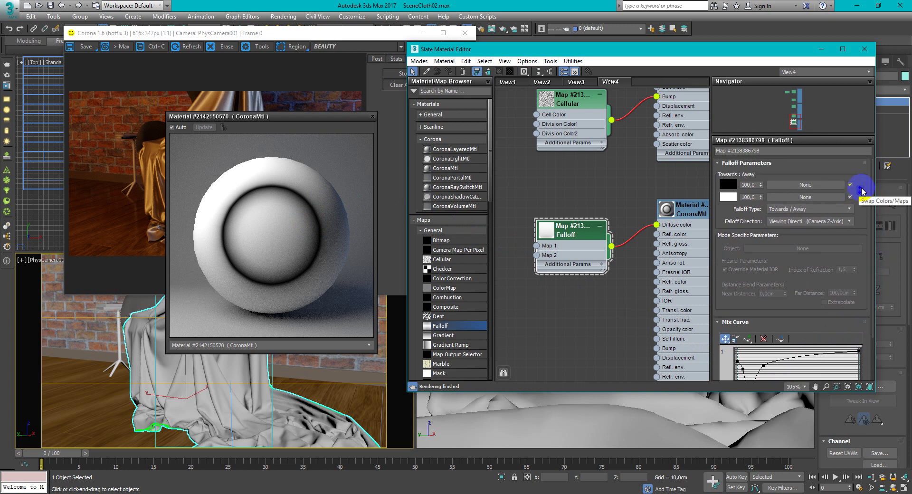
pyautogui.click(860, 190)
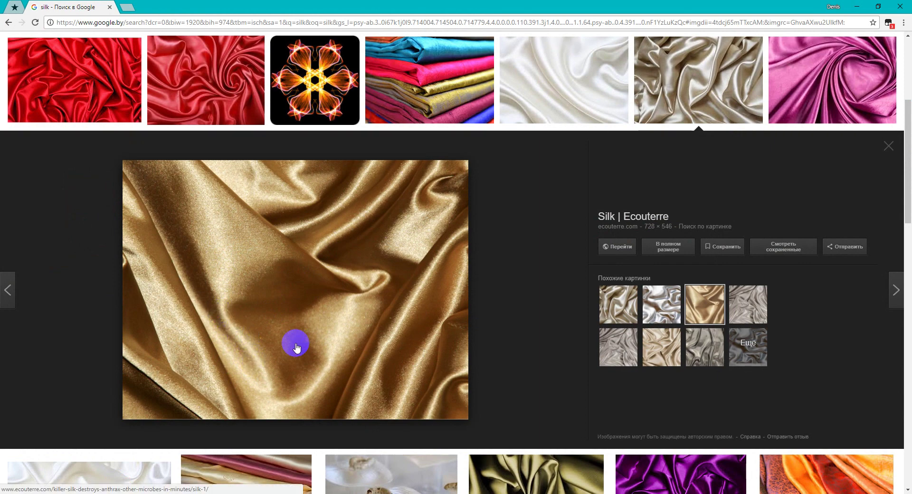
pyautogui.click(858, 6)
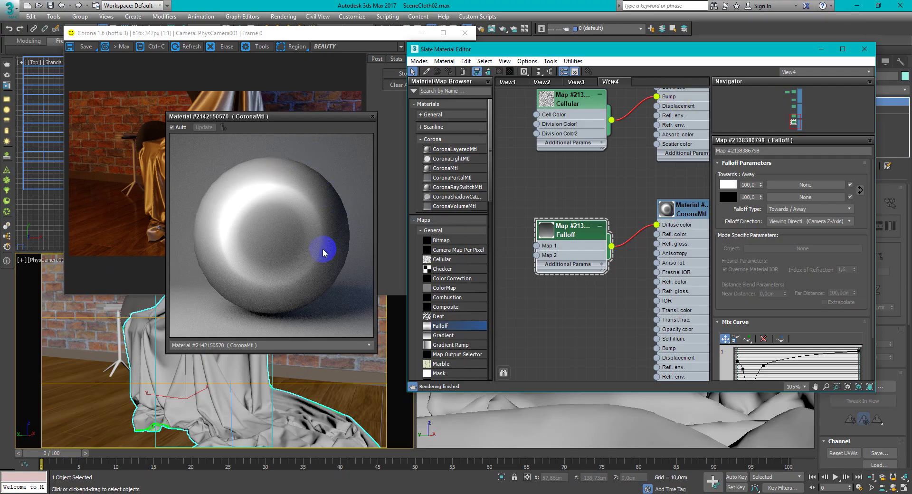
pyautogui.click(682, 242)
pyautogui.rightClick(533, 206)
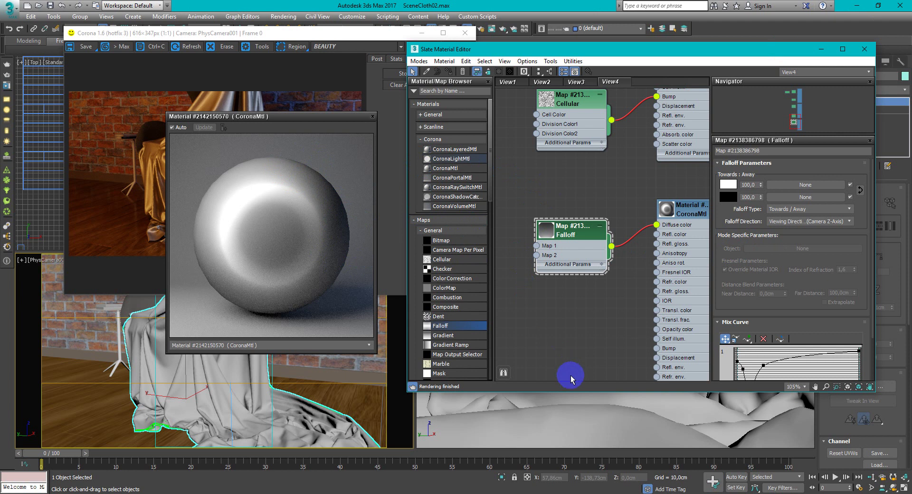
# Assign the CoronaMtl to the selected cloth, start Corona Interactive rendering and close the material preview to uncover the render
pyautogui.click(667, 205)
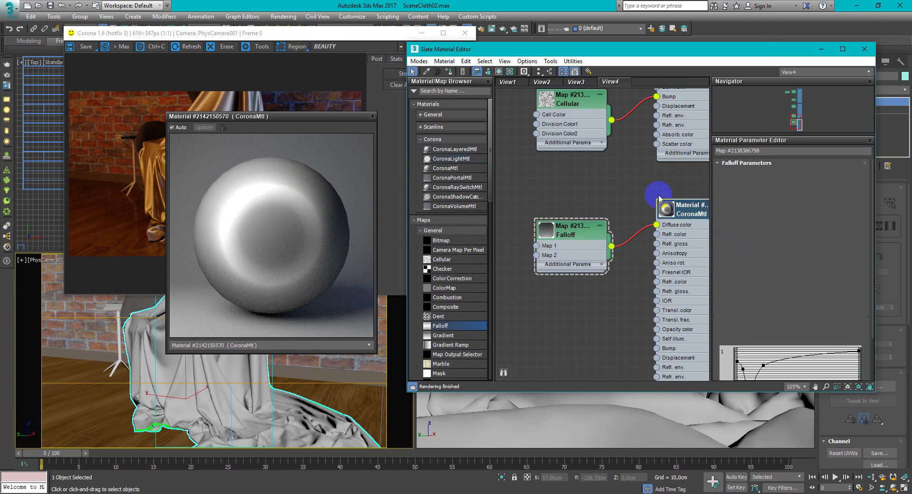
pyautogui.click(449, 73)
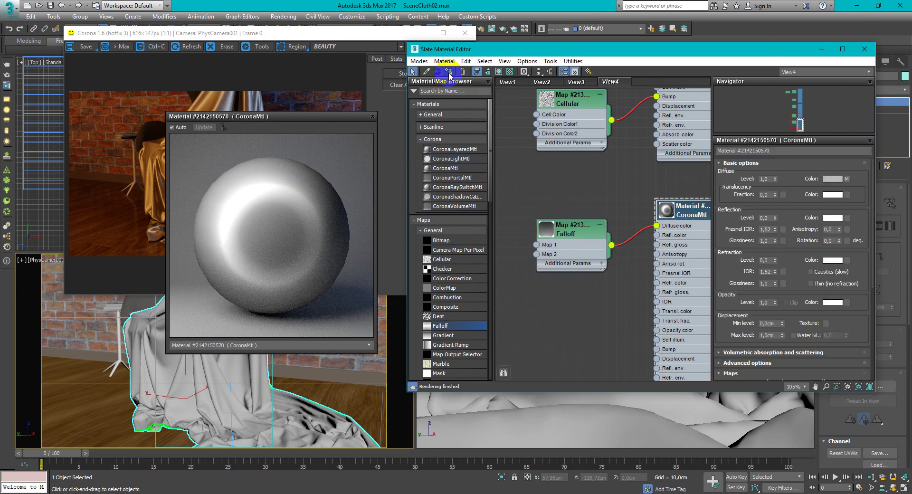
pyautogui.click(8, 77)
pyautogui.click(373, 116)
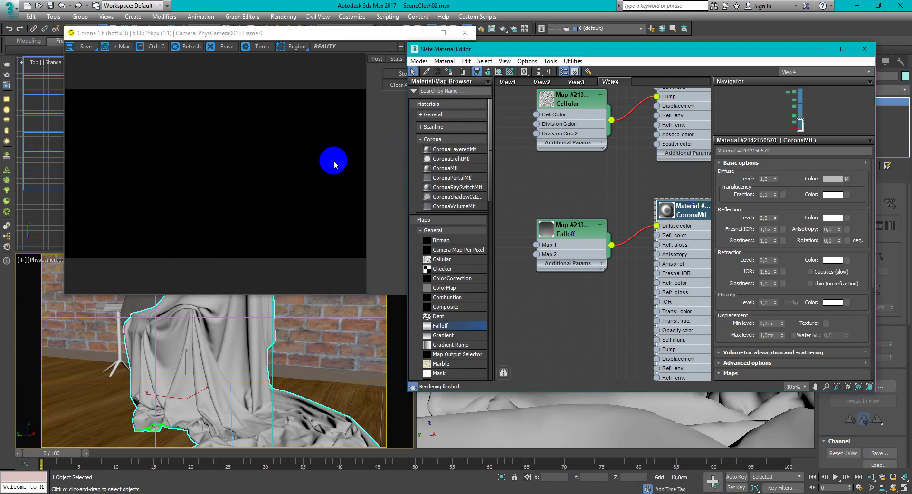
pyautogui.moveTo(350, 31); pyautogui.dragTo(327, 43)
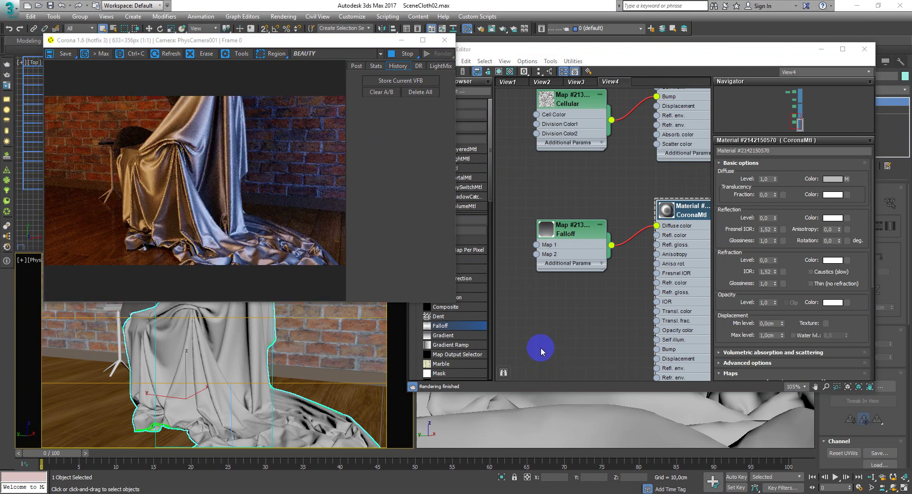
# Set the Falloff map's Away color to brown with hue 23, saturation 214 and value 49
pyautogui.click(582, 231)
pyautogui.click(582, 231)
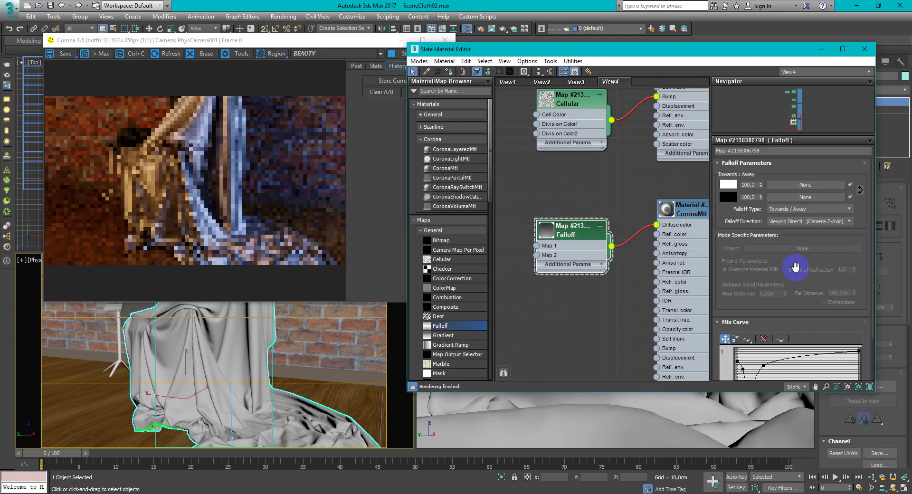
pyautogui.moveTo(873, 227); pyautogui.dragTo(873, 243)
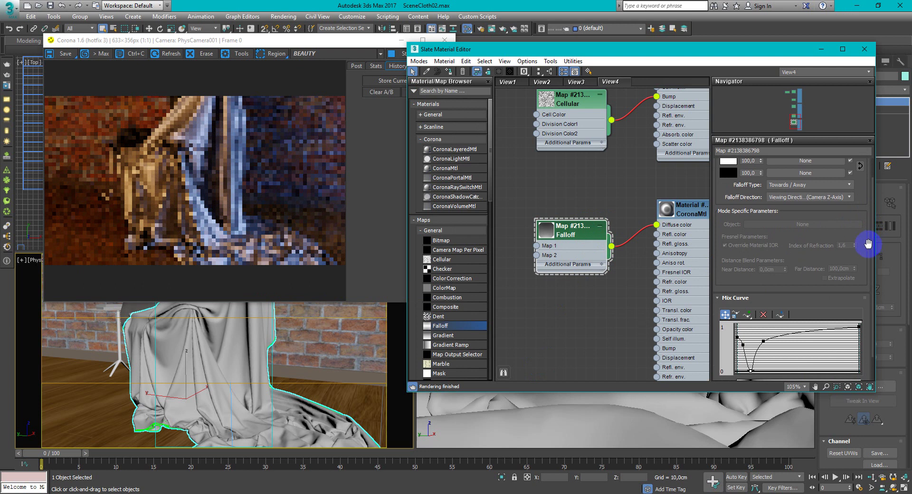
pyautogui.moveTo(776, 373)
pyautogui.mouseDown()
pyautogui.moveTo(751, 351)
pyautogui.moveTo(766, 350)
pyautogui.moveTo(743, 347)
pyautogui.moveTo(761, 338)
pyautogui.moveTo(781, 344)
pyautogui.moveTo(781, 336)
pyautogui.mouseUp()
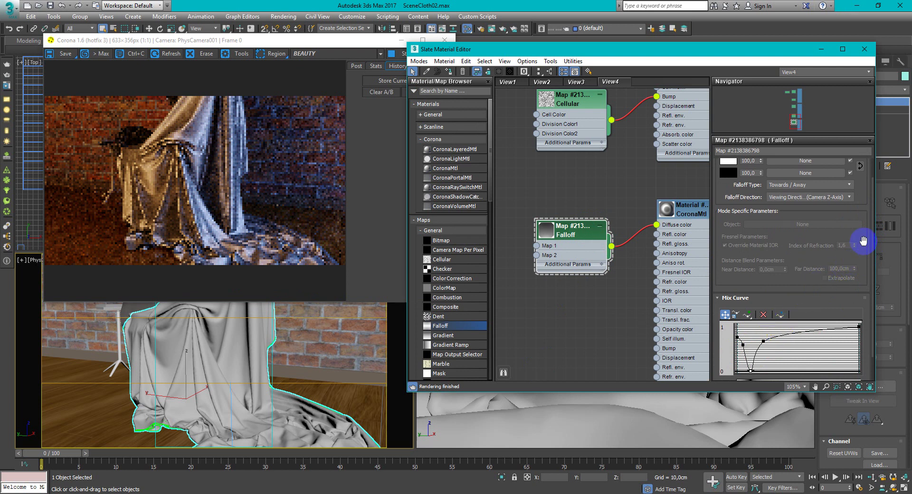
pyautogui.scroll(2, 863, 246)
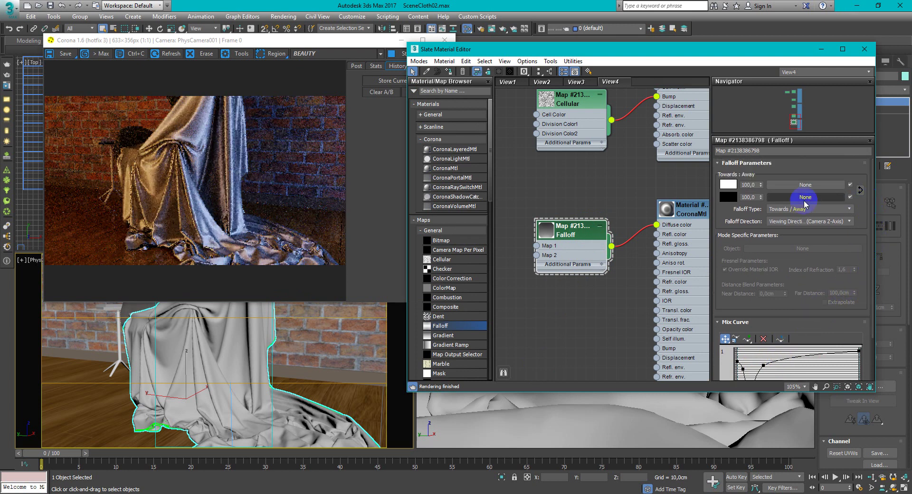
pyautogui.click(728, 185)
pyautogui.moveTo(730, 186); pyautogui.dragTo(731, 201)
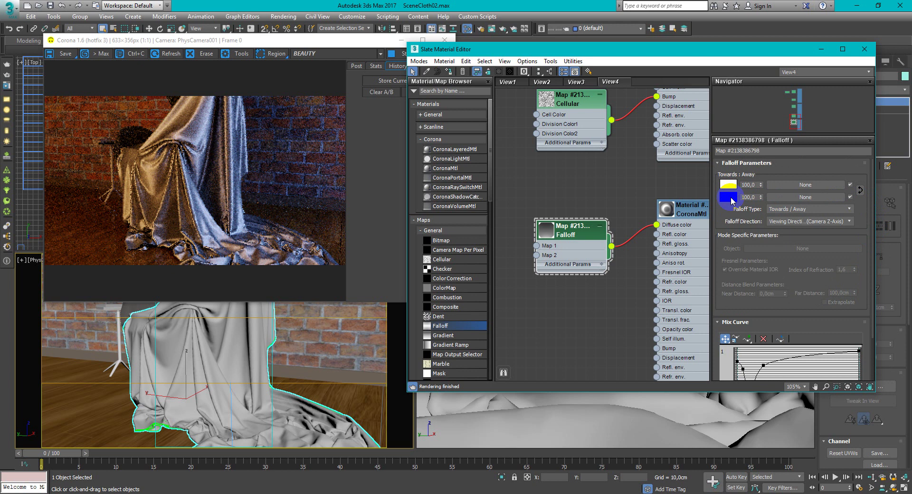
pyautogui.click(731, 198)
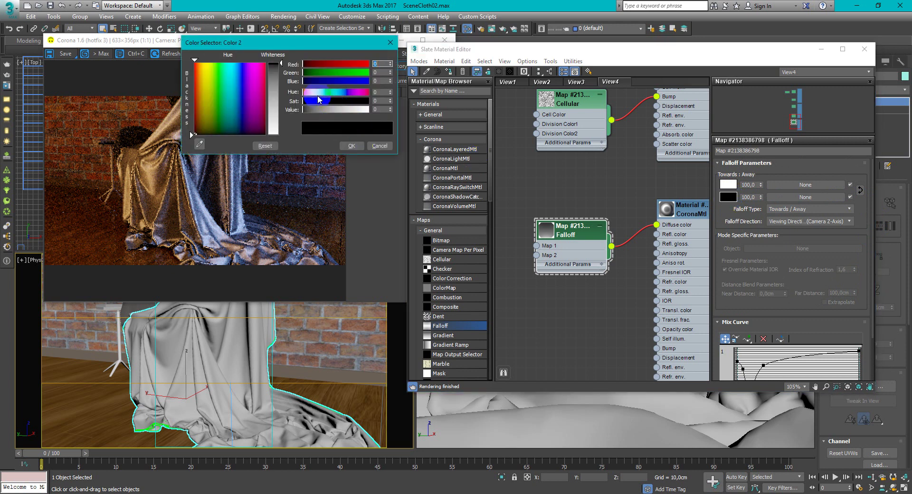
pyautogui.moveTo(315, 93)
pyautogui.mouseDown()
pyautogui.moveTo(359, 101)
pyautogui.moveTo(315, 110)
pyautogui.mouseUp()
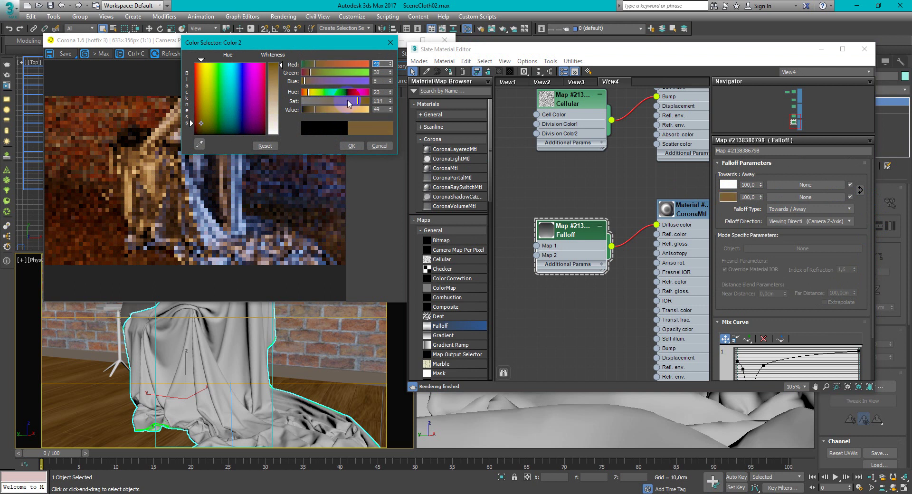
pyautogui.click(350, 146)
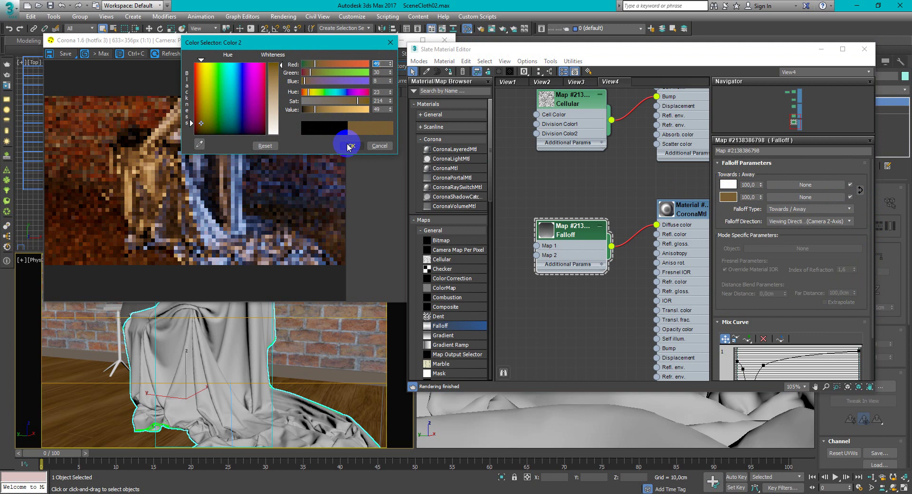
# Set the Falloff map's Towards color to a light cream tone
pyautogui.click(728, 184)
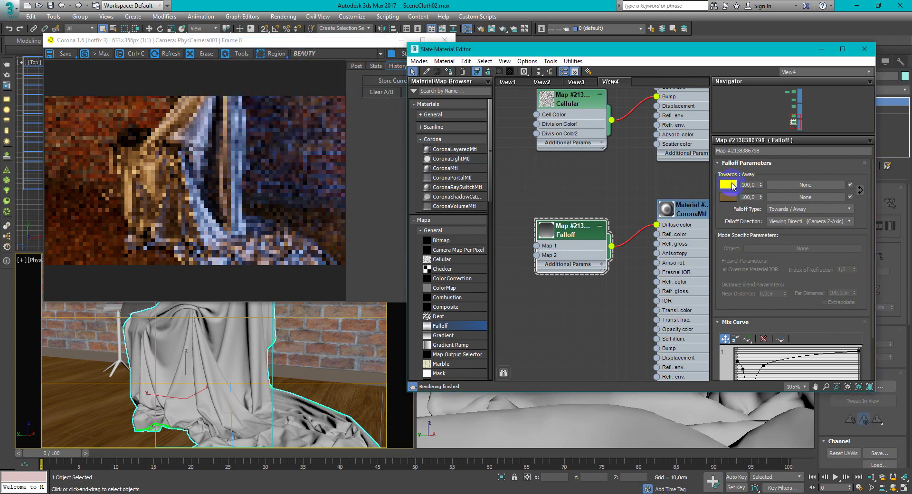
pyautogui.moveTo(307, 92); pyautogui.dragTo(324, 102)
pyautogui.click(328, 102)
pyautogui.click(364, 110)
pyautogui.click(321, 101)
pyautogui.click(352, 146)
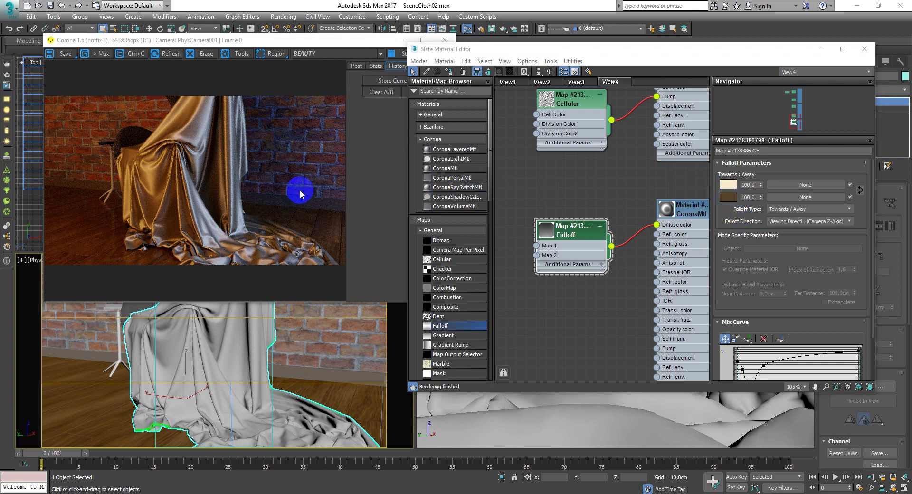
# Show the CoronaMtl's parameters, set its Reflection level to 1,0 and lower the reflection glossiness to 0,12
pyautogui.click(689, 215)
pyautogui.doubleClick(689, 214)
pyautogui.moveTo(648, 188); pyautogui.dragTo(594, 182, button='middle')
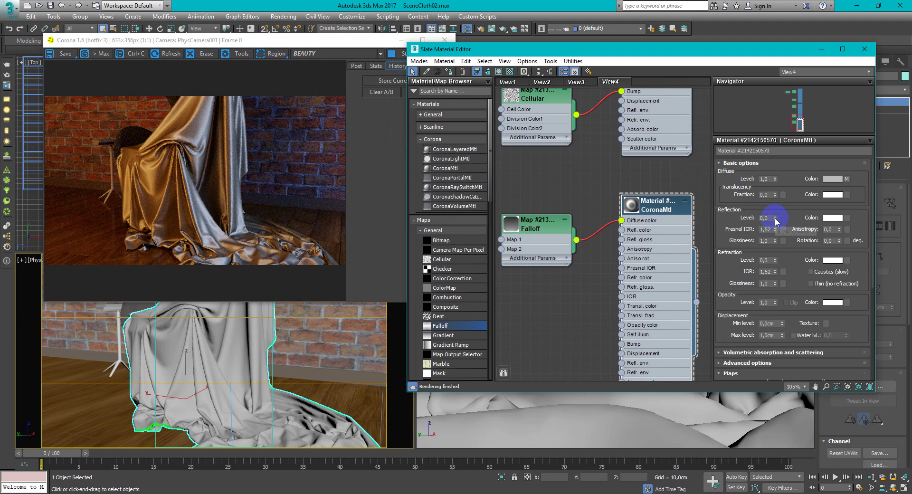
pyautogui.moveTo(777, 222); pyautogui.dragTo(777, 184)
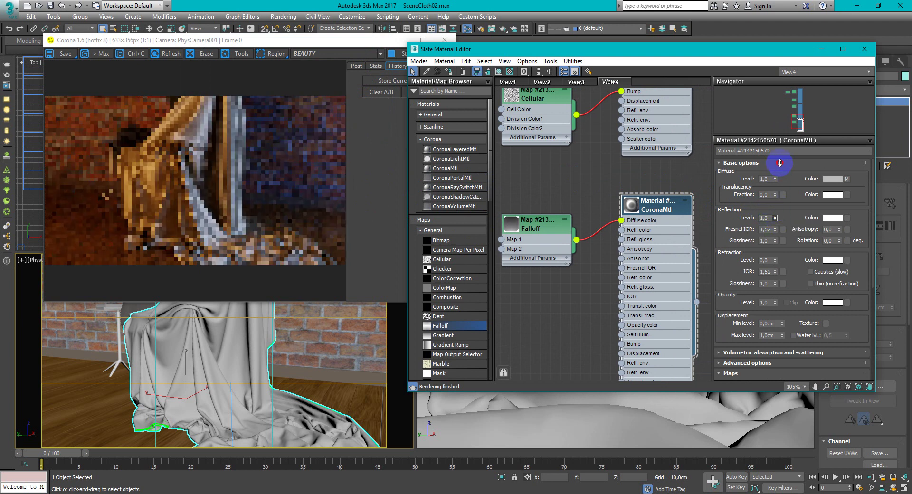
pyautogui.rightClick(775, 243)
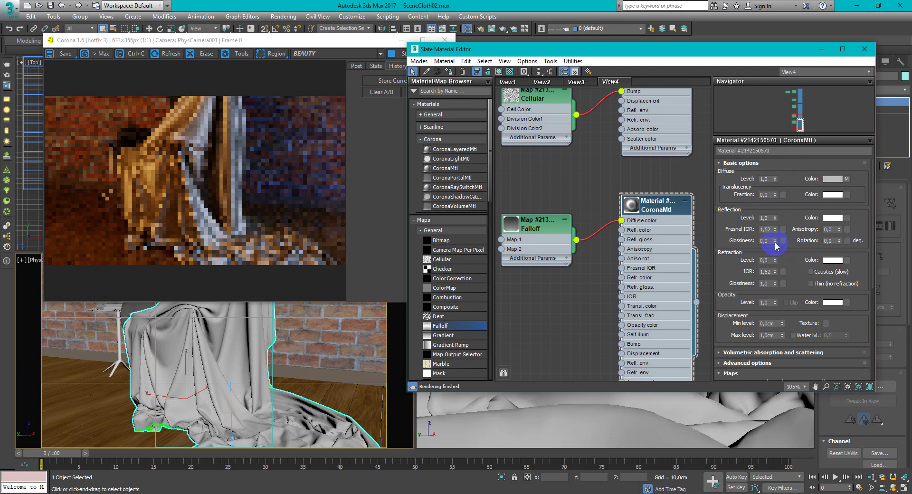
pyautogui.moveTo(775, 243); pyautogui.dragTo(775, 236)
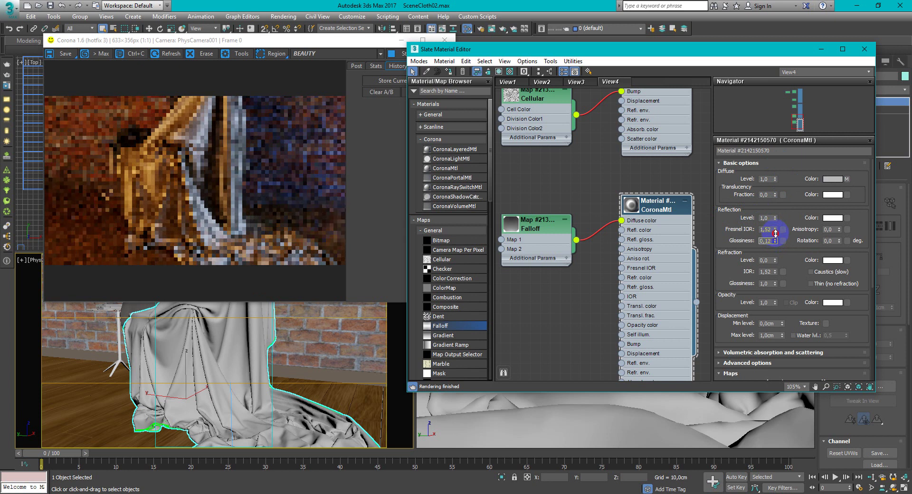